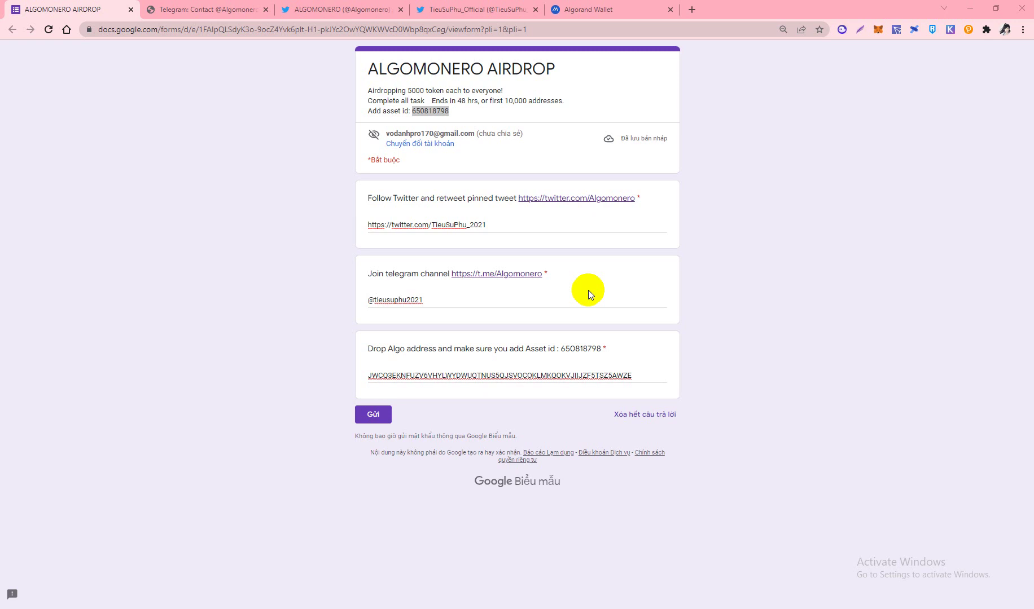
# - Look through the token list of the MetaMask wallet, then close the wallet popup
pyautogui.click(879, 34)
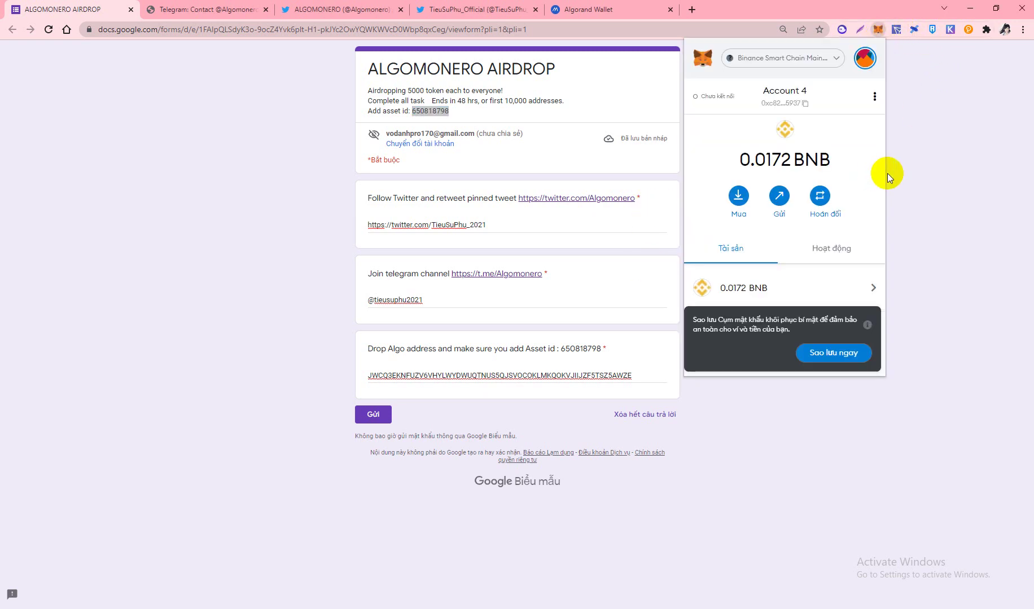
pyautogui.scroll(-5, 789, 167)
pyautogui.scroll(-3, 745, 234)
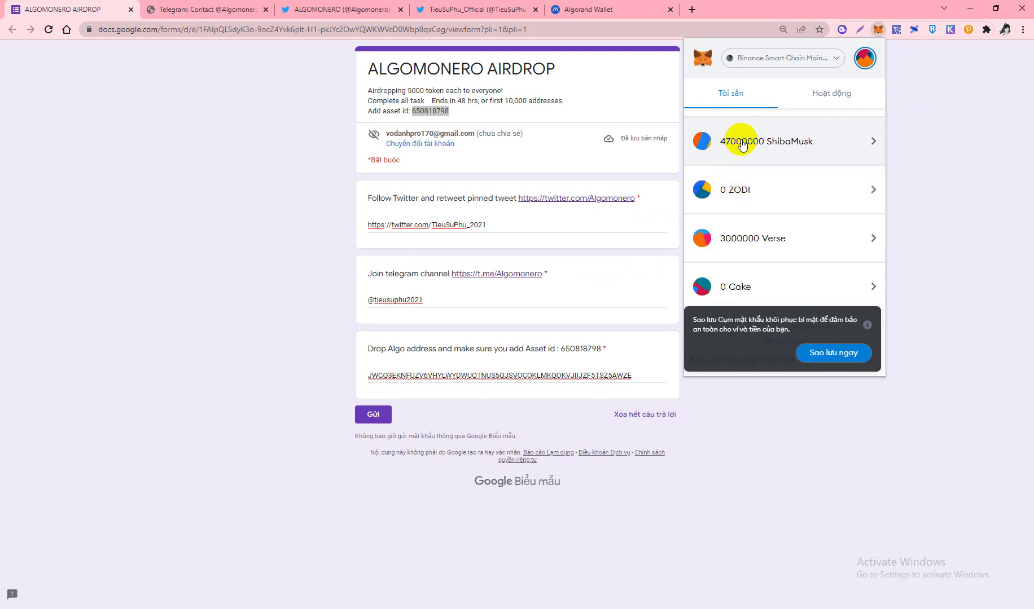
pyautogui.scroll(2, 782, 170)
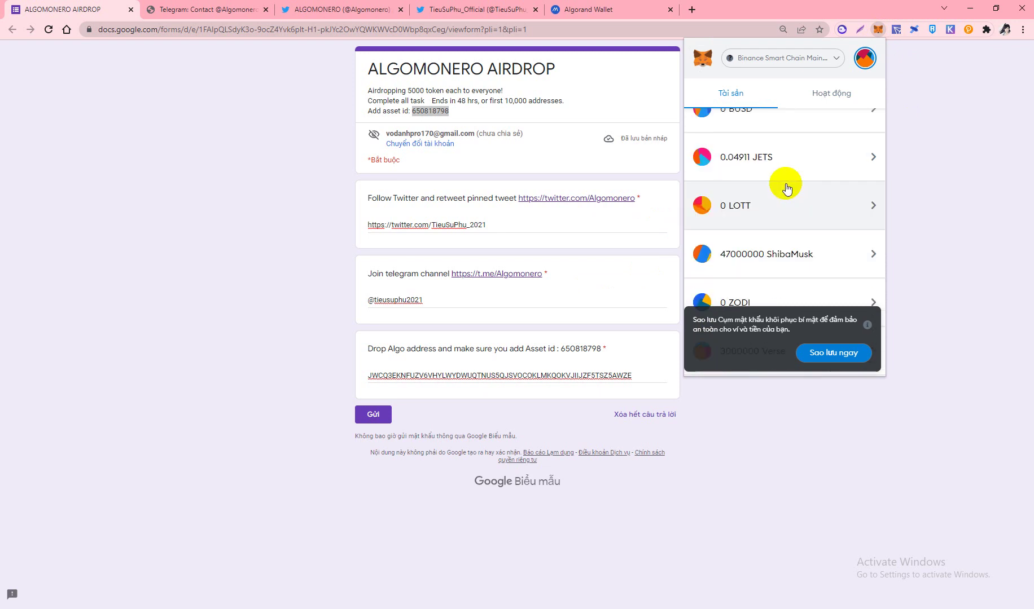
pyautogui.scroll(-2, 773, 188)
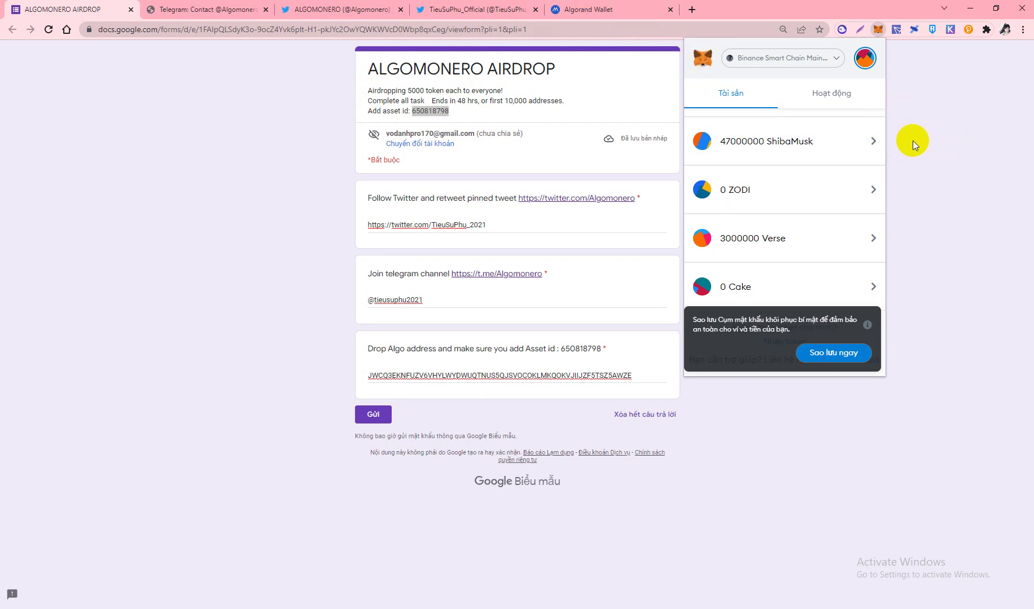
pyautogui.scroll(1, 846, 169)
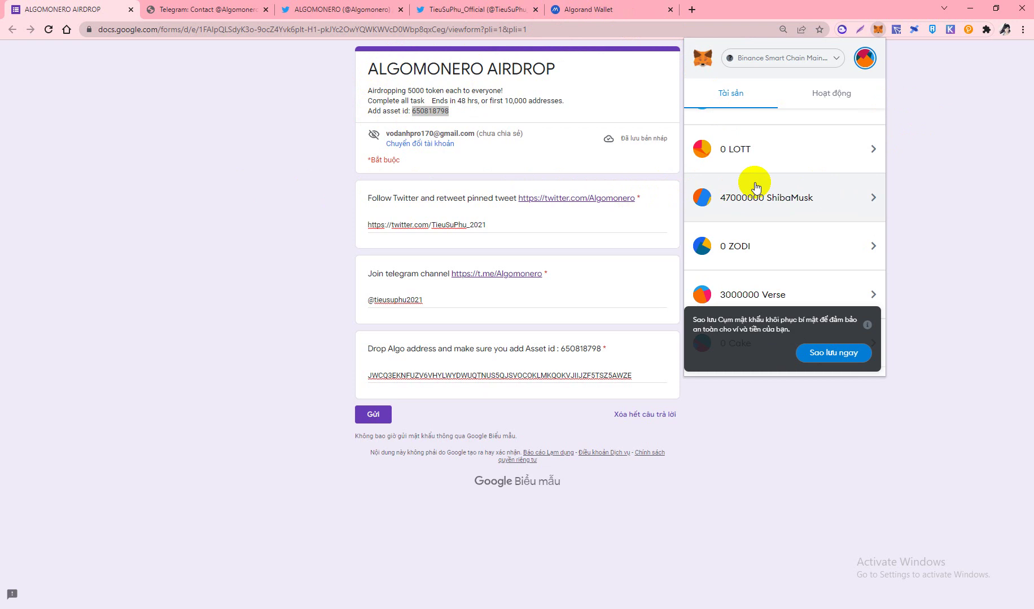
pyautogui.click(294, 211)
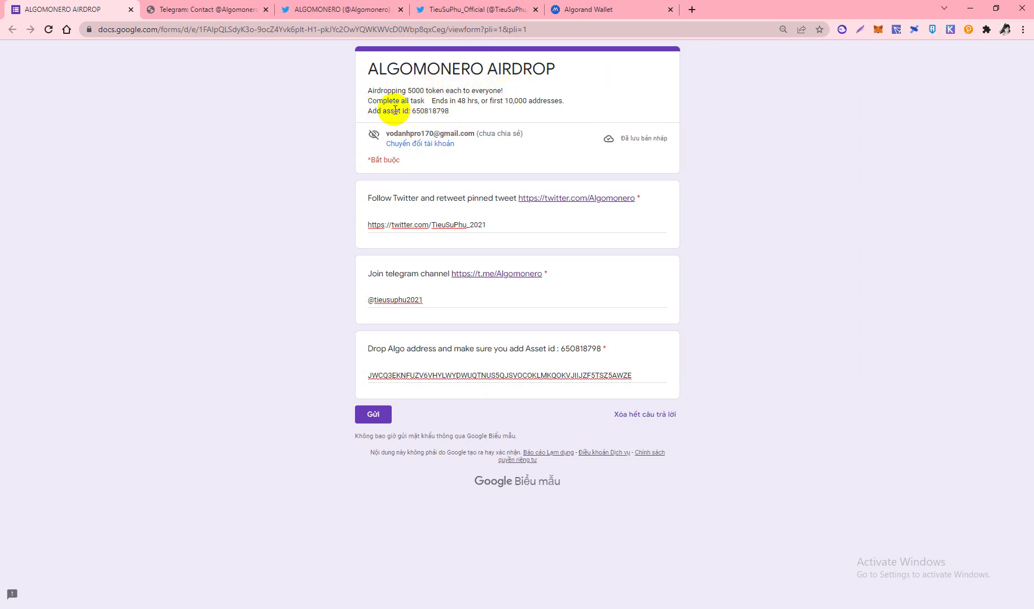
# - Highlight the asset ID in the airdrop form's description and review the transaction history in the Algorand wallet
pyautogui.moveTo(413, 110); pyautogui.dragTo(453, 112)
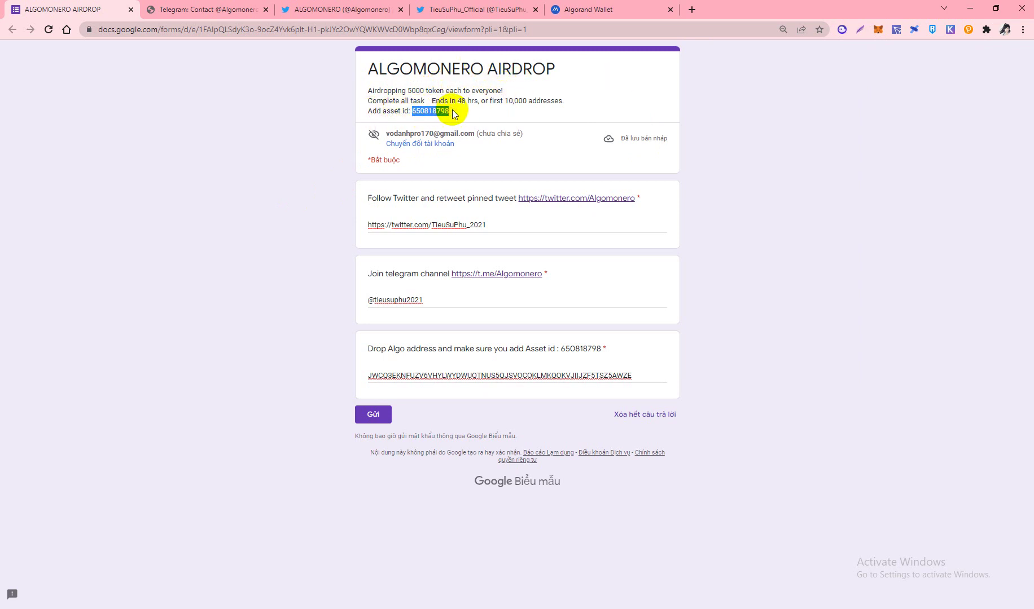
pyautogui.click(587, 9)
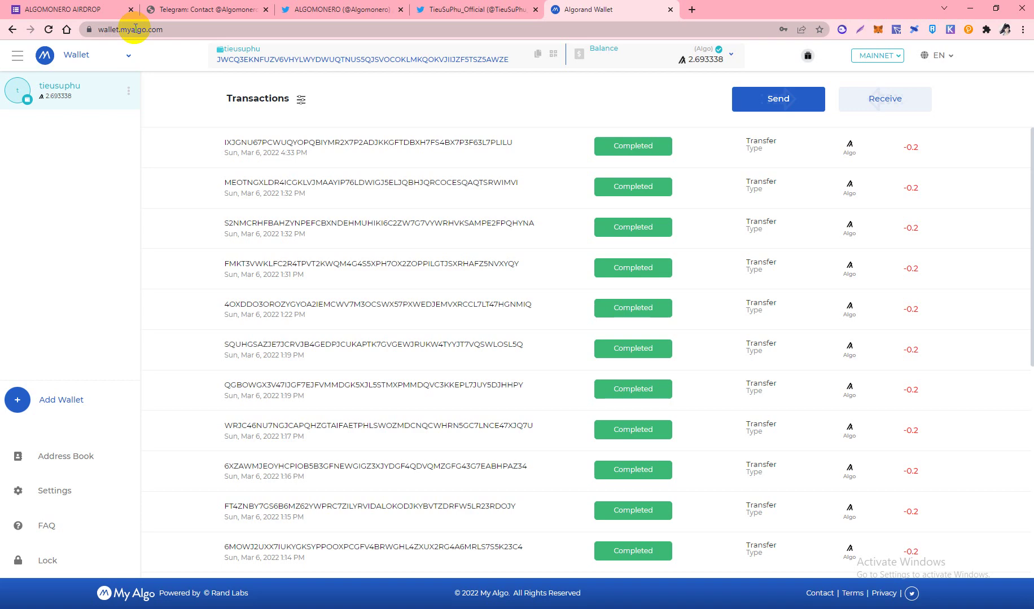
pyautogui.scroll(-6, 625, 203)
pyautogui.scroll(6, 623, 242)
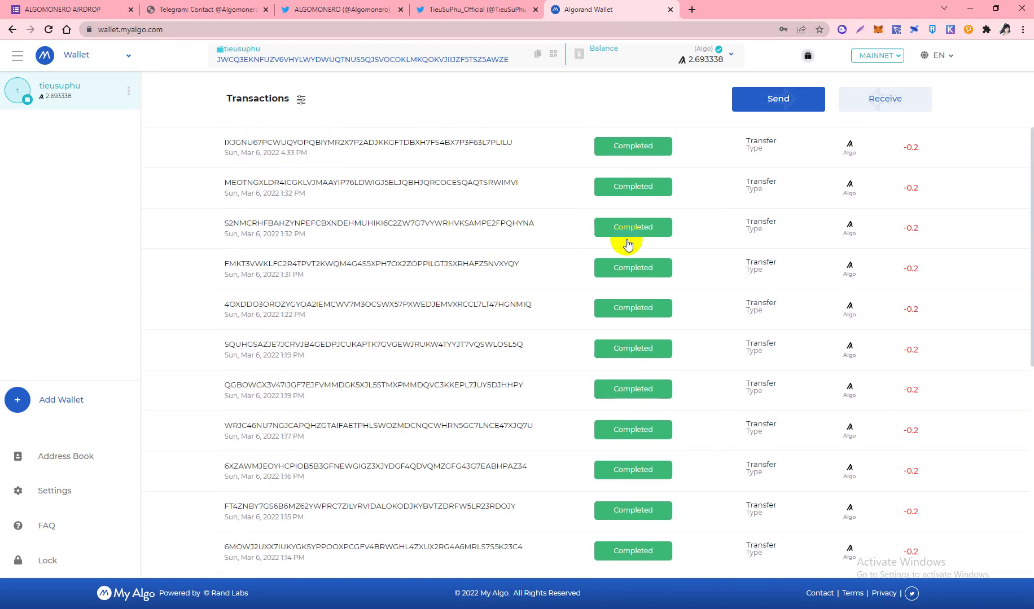
pyautogui.scroll(-5, 686, 193)
pyautogui.scroll(5, 683, 224)
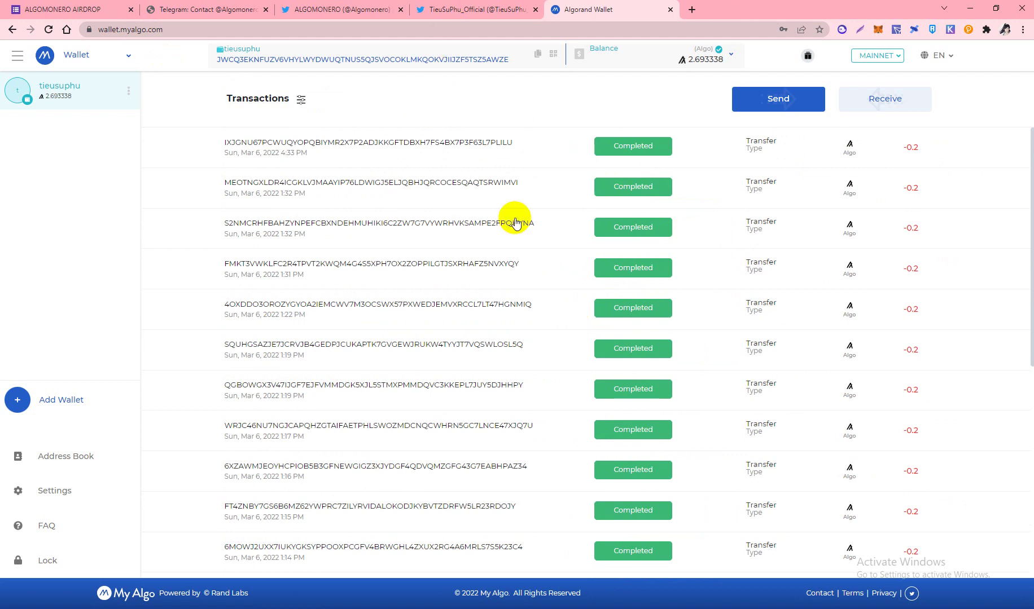
# - Open the Add Asset dialog for the Algorand wallet's balance
pyautogui.click(716, 62)
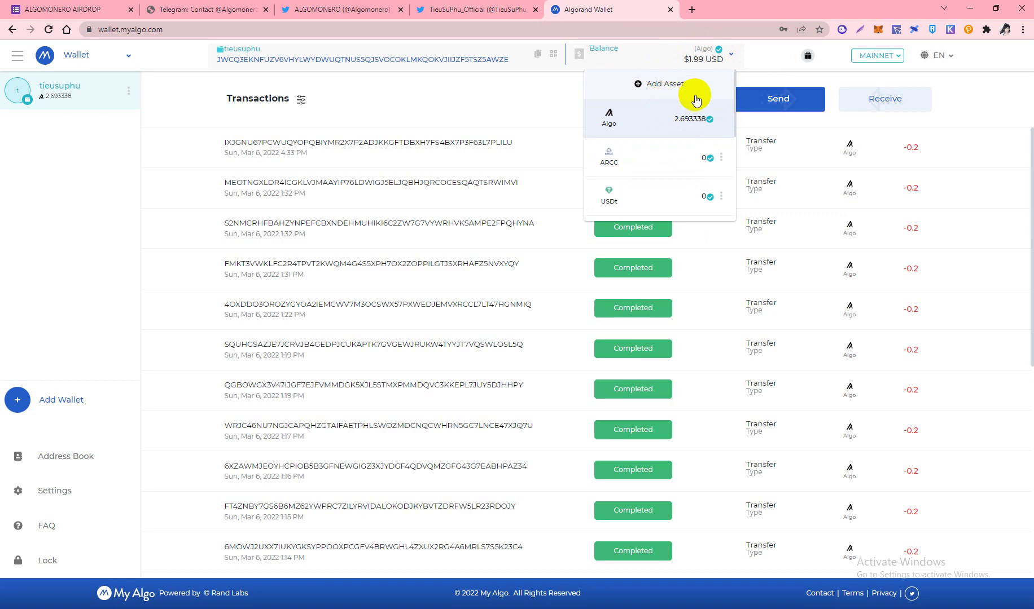
pyautogui.click(678, 88)
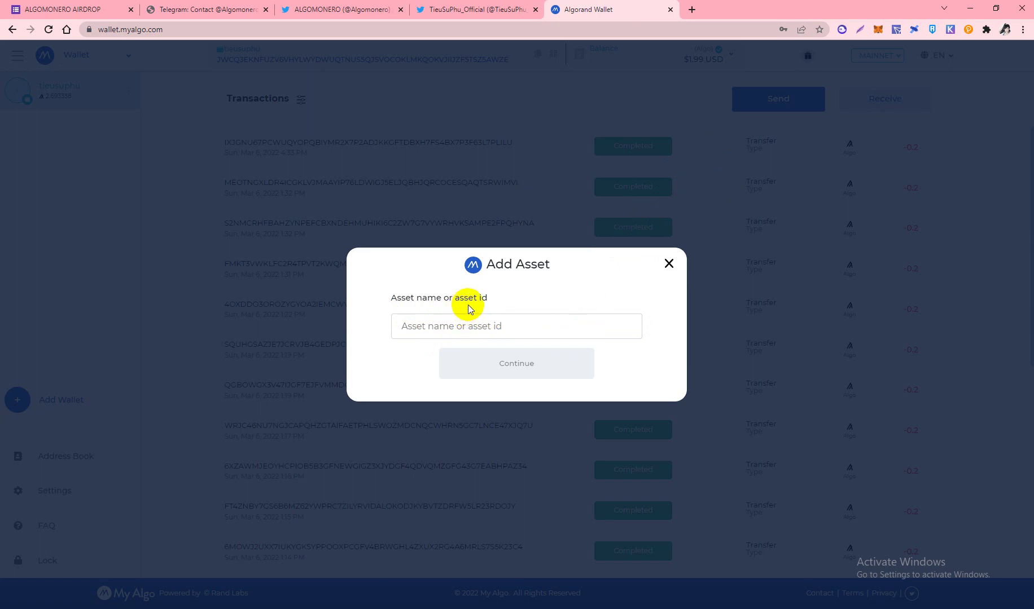
pyautogui.click(414, 319)
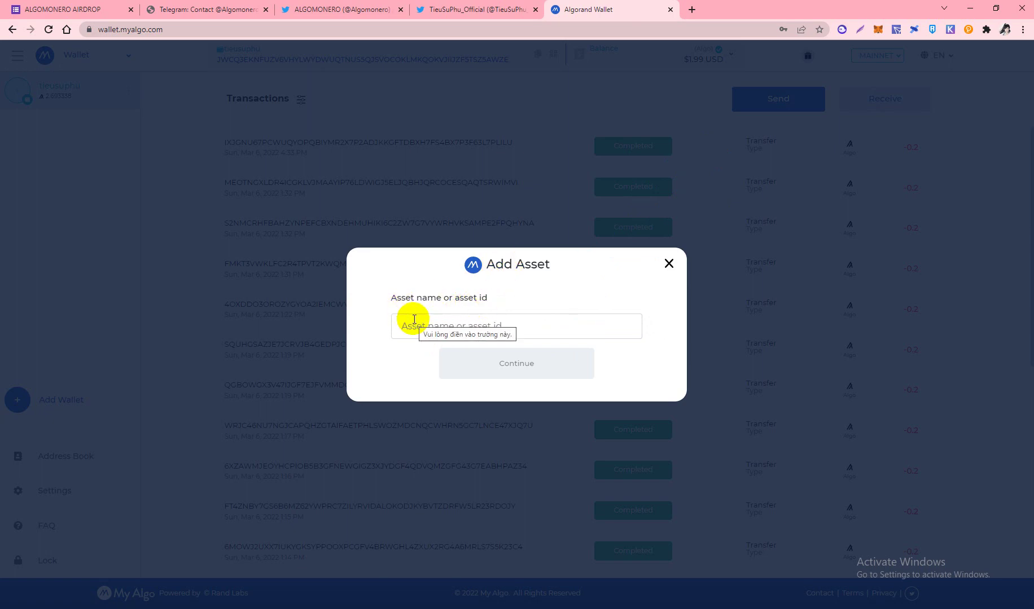
pyautogui.click(503, 293)
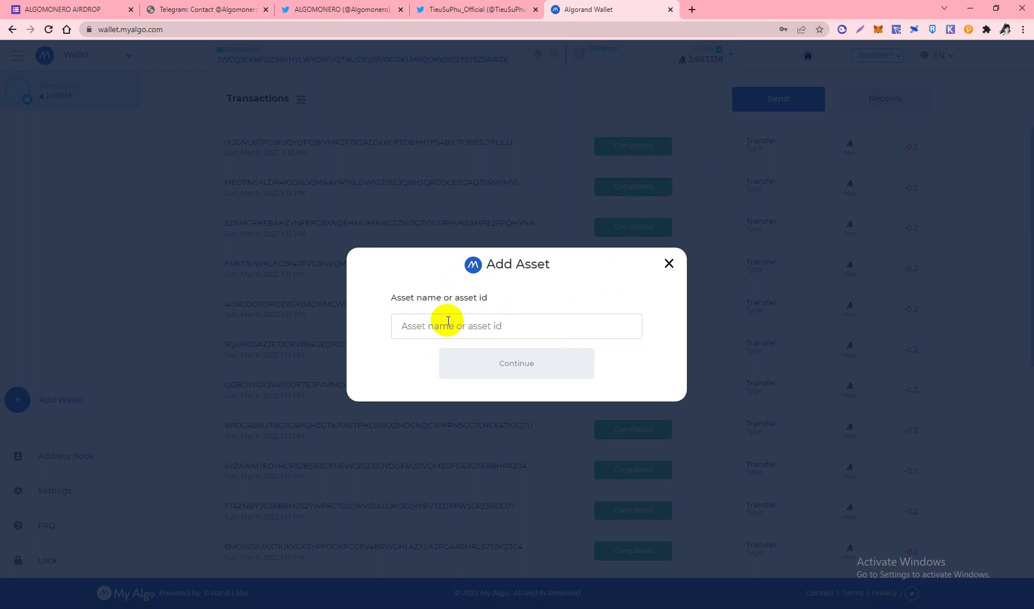
# - Copy asset ID 650818798 from the airdrop form into the wallet's asset search, choose ALGOMONERO ASA #650818798 and continue
pyautogui.click(79, 9)
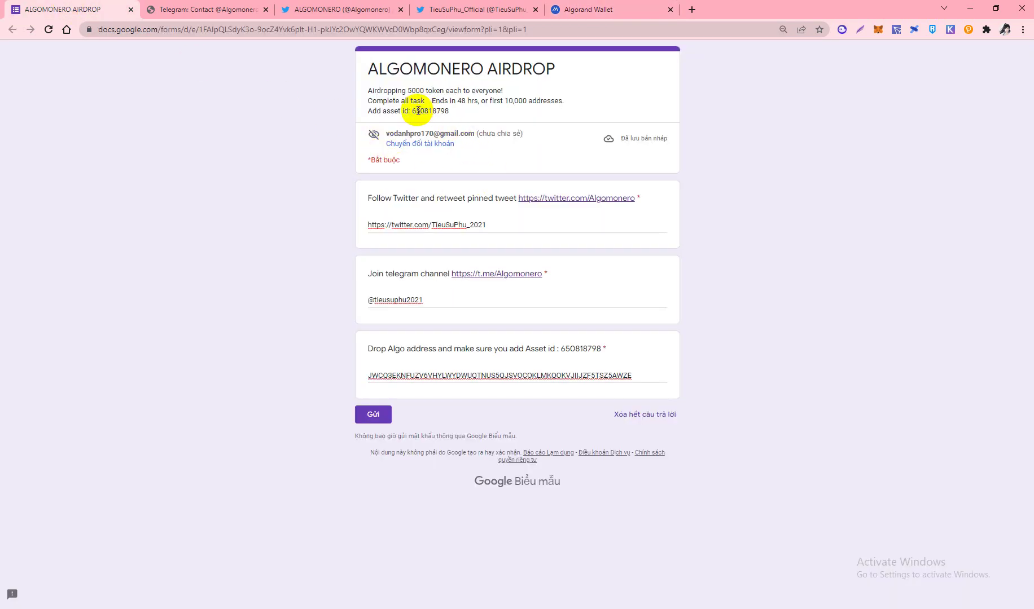
pyautogui.moveTo(413, 110); pyautogui.dragTo(451, 111)
pyautogui.hotkey('ctrl', 'c')
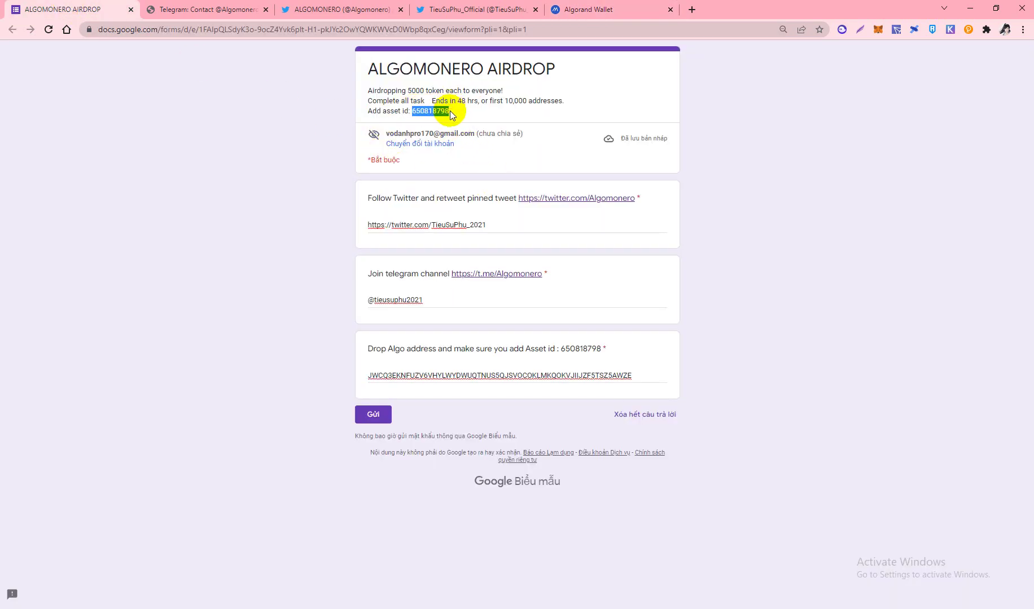
pyautogui.click(594, 9)
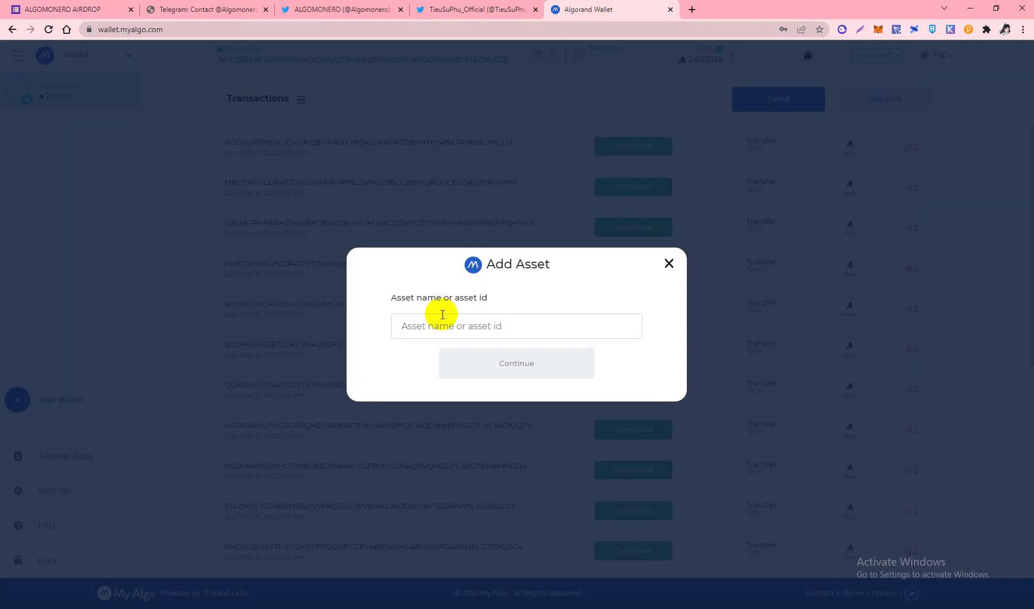
pyautogui.hotkey('ctrl', 'v')
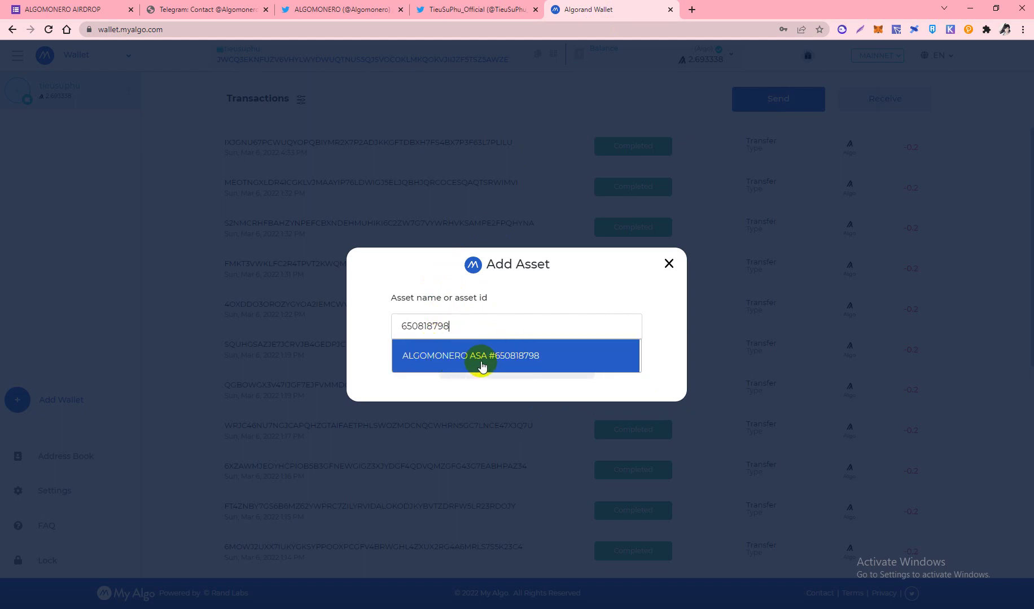
pyautogui.click(439, 358)
pyautogui.click(510, 364)
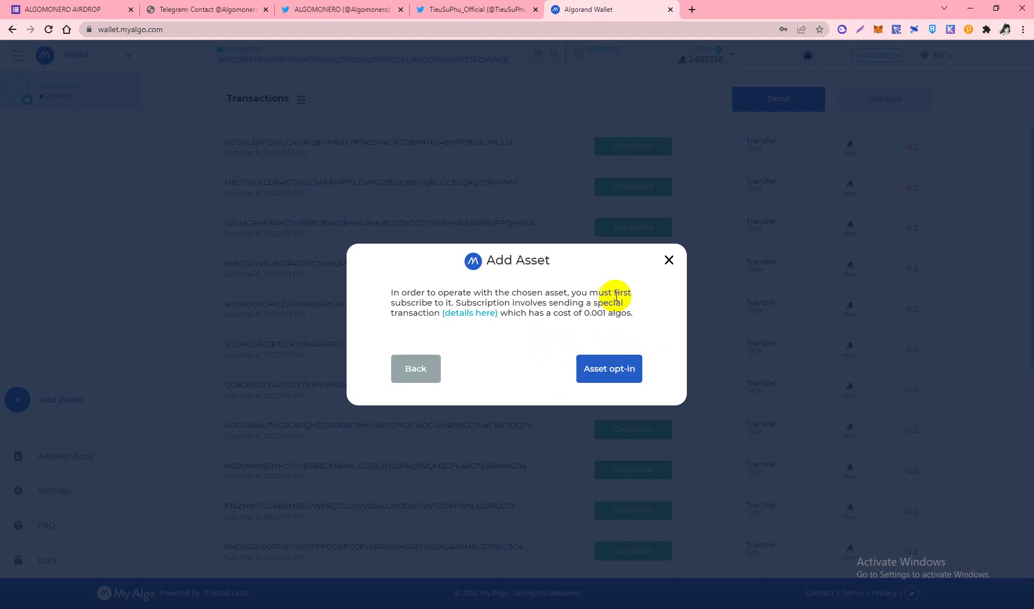
# - Opt in to the ALGOMONERO asset, enter the wallet password and send the opt-in transaction
pyautogui.click(609, 370)
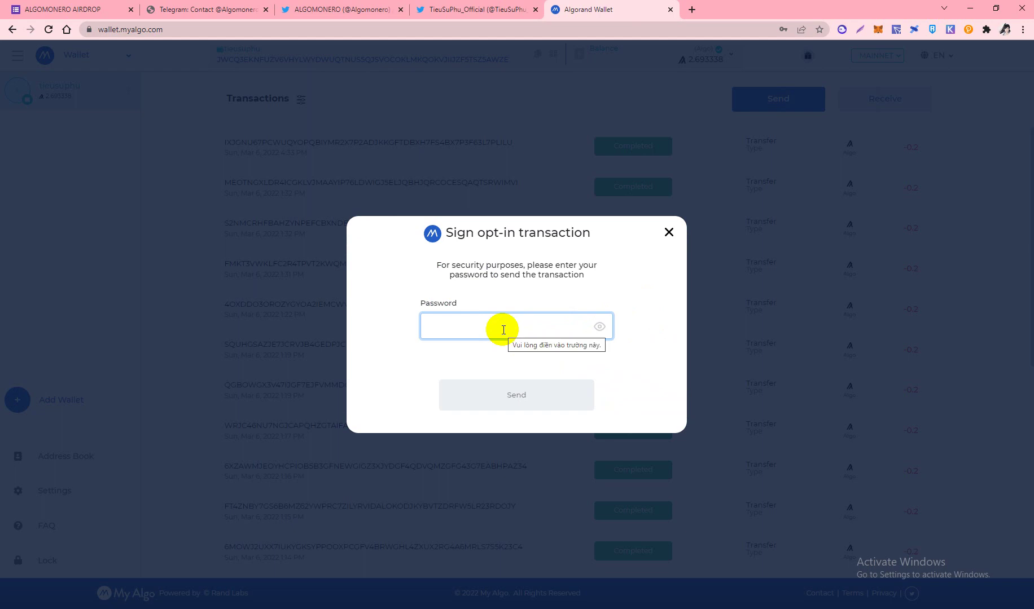
pyautogui.write('••')
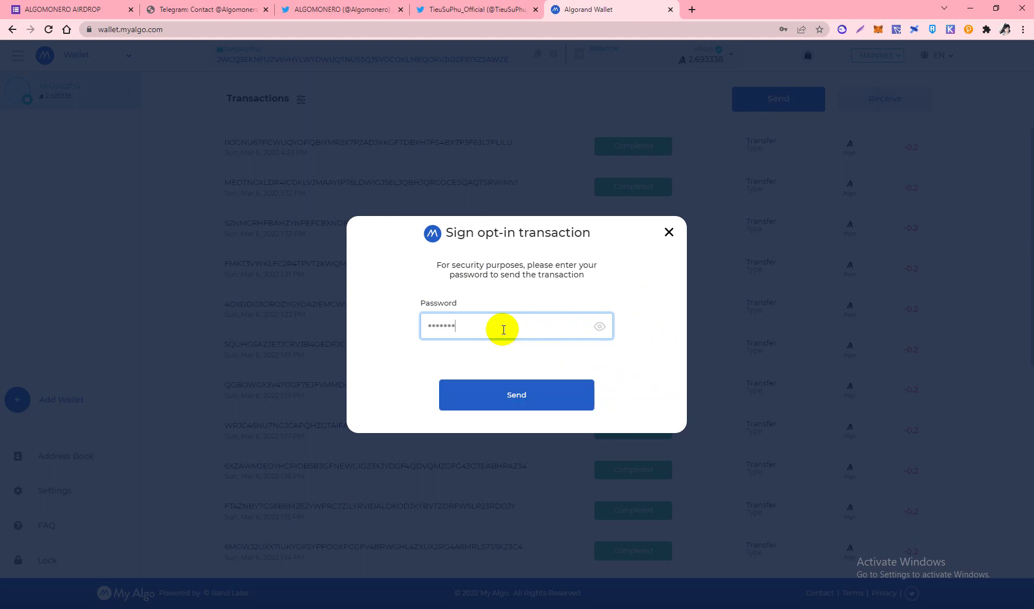
pyautogui.write('•••••••••••••')
pyautogui.click(505, 402)
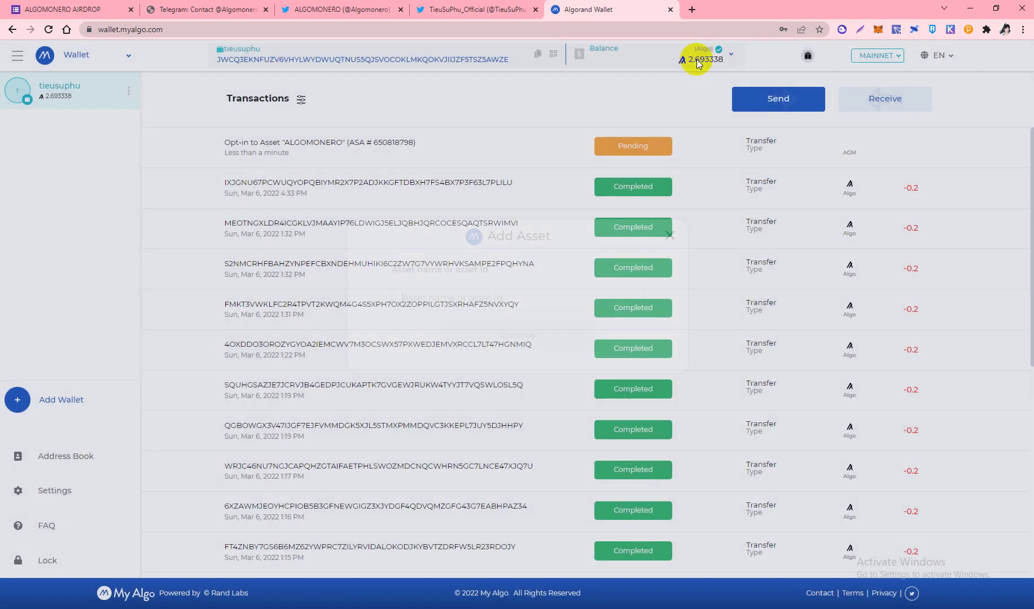
# - Check the wallet's balance list for the AGM asset, then close the list
pyautogui.click(696, 58)
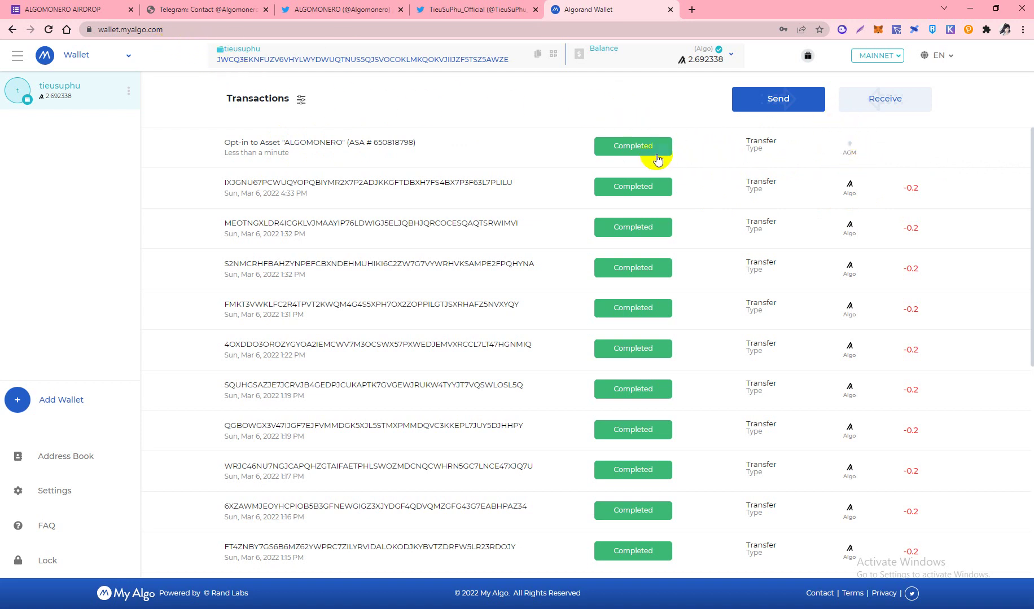
pyautogui.click(709, 61)
pyautogui.scroll(-3, 644, 135)
pyautogui.scroll(3, 644, 141)
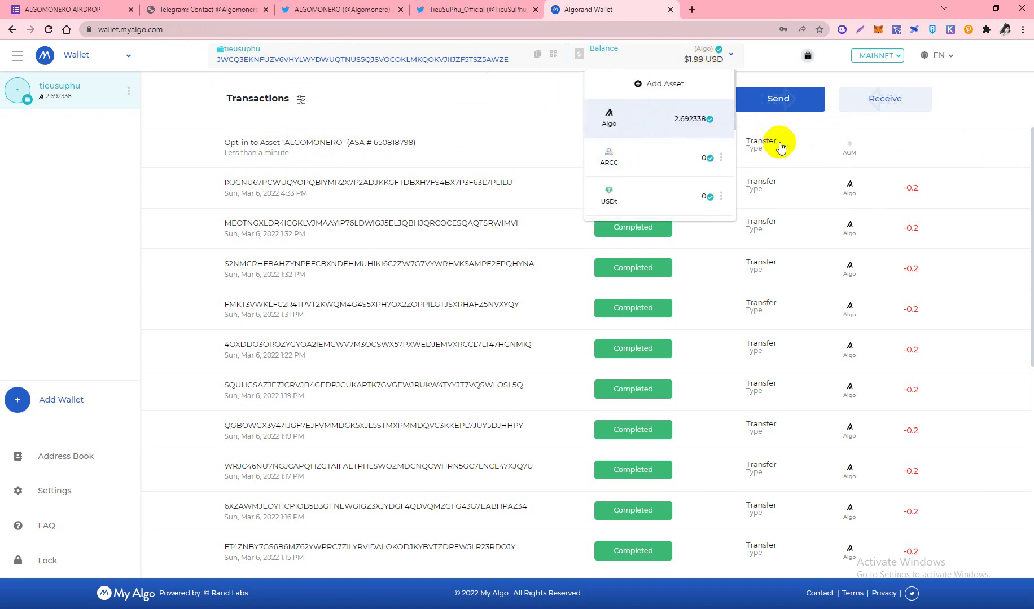
pyautogui.scroll(-3, 649, 130)
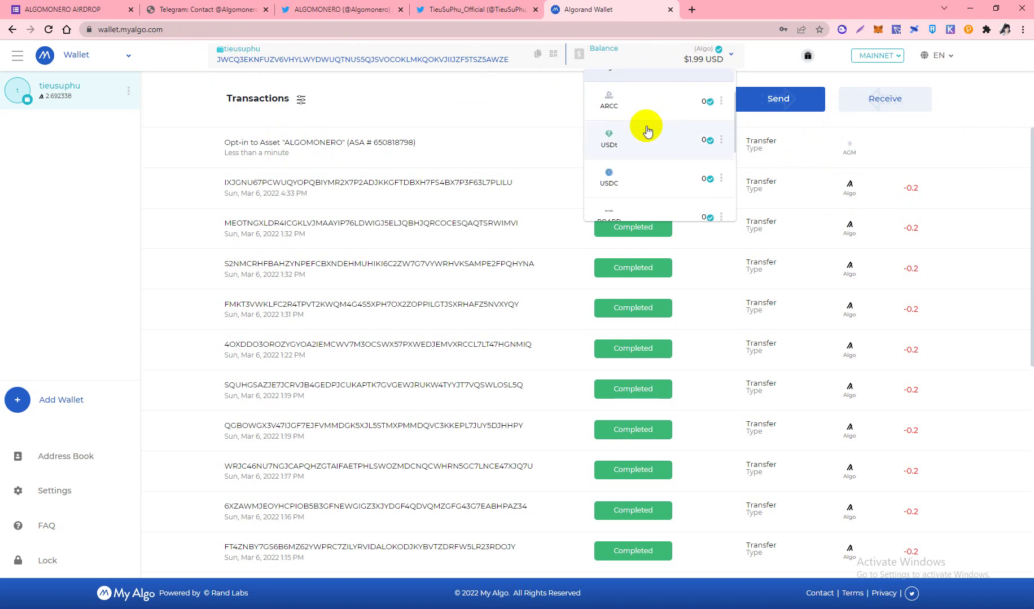
pyautogui.scroll(-2, 646, 131)
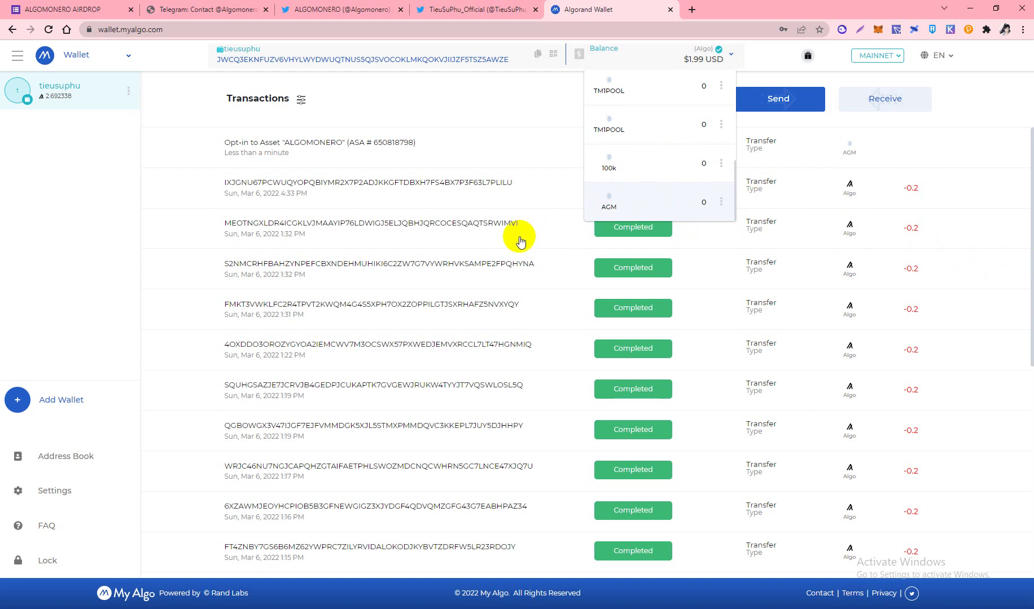
pyautogui.click(530, 107)
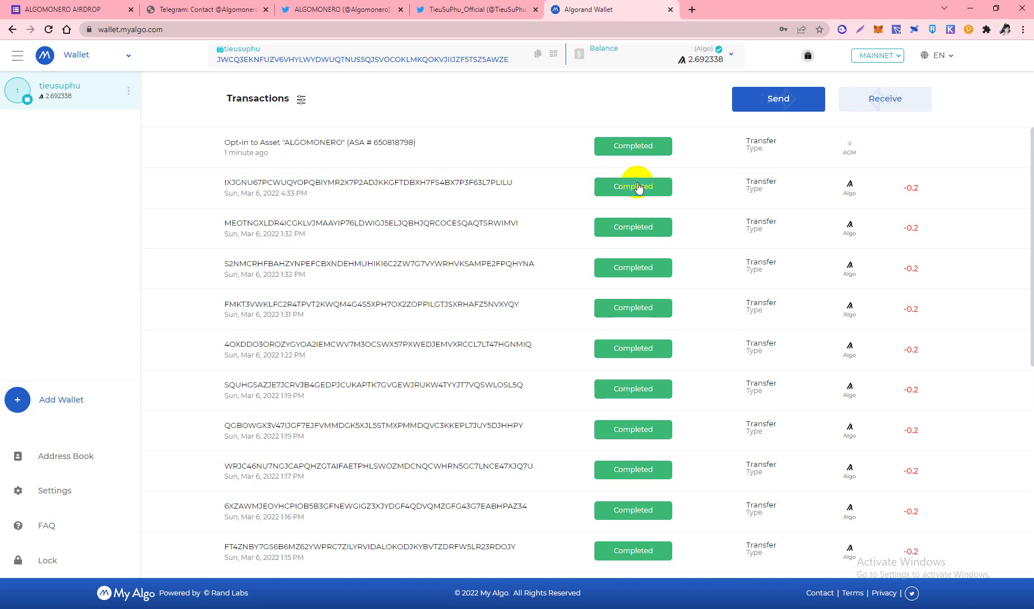
pyautogui.click(62, 9)
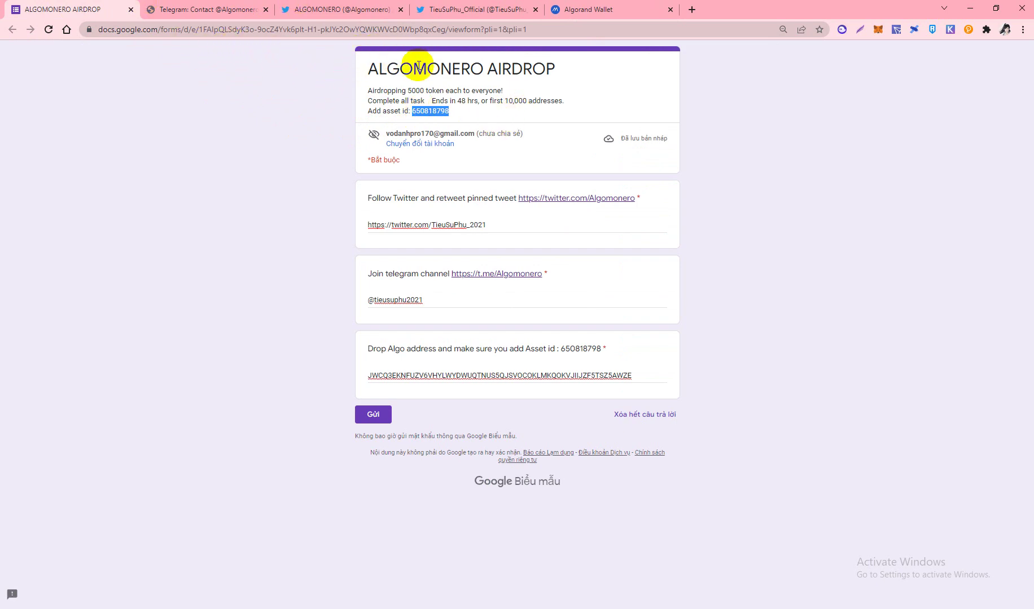
pyautogui.click(618, 10)
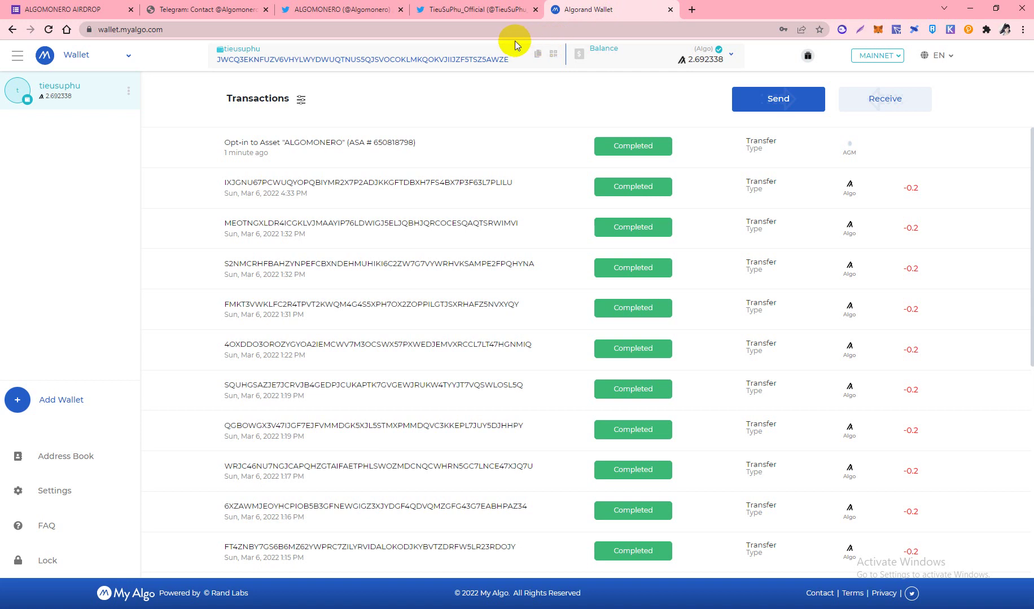